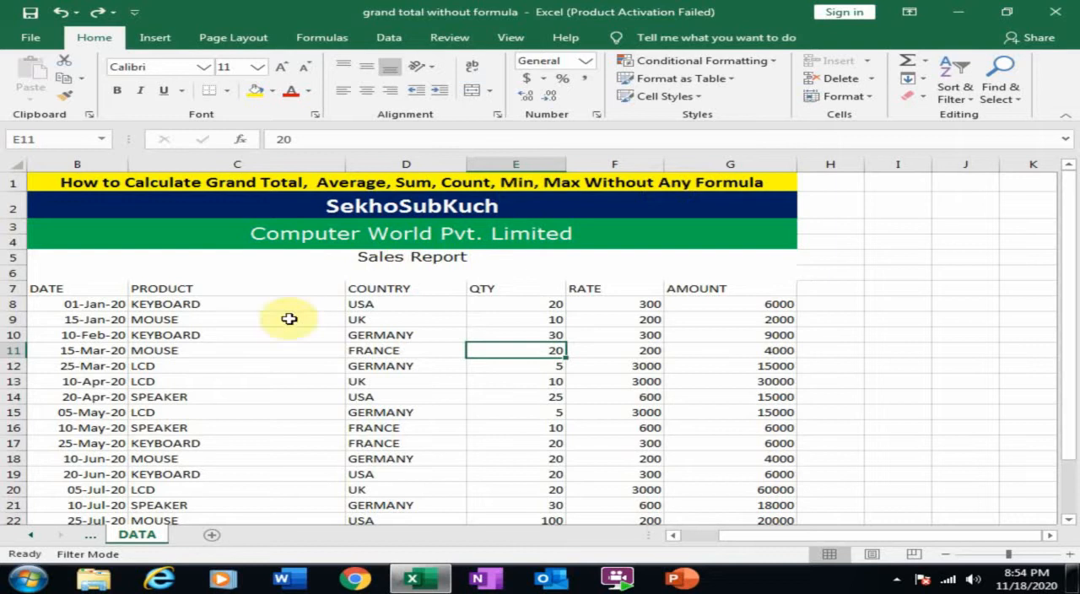
Convert the sales data in B7:G26 into a table with headers.
left_click(336, 380)
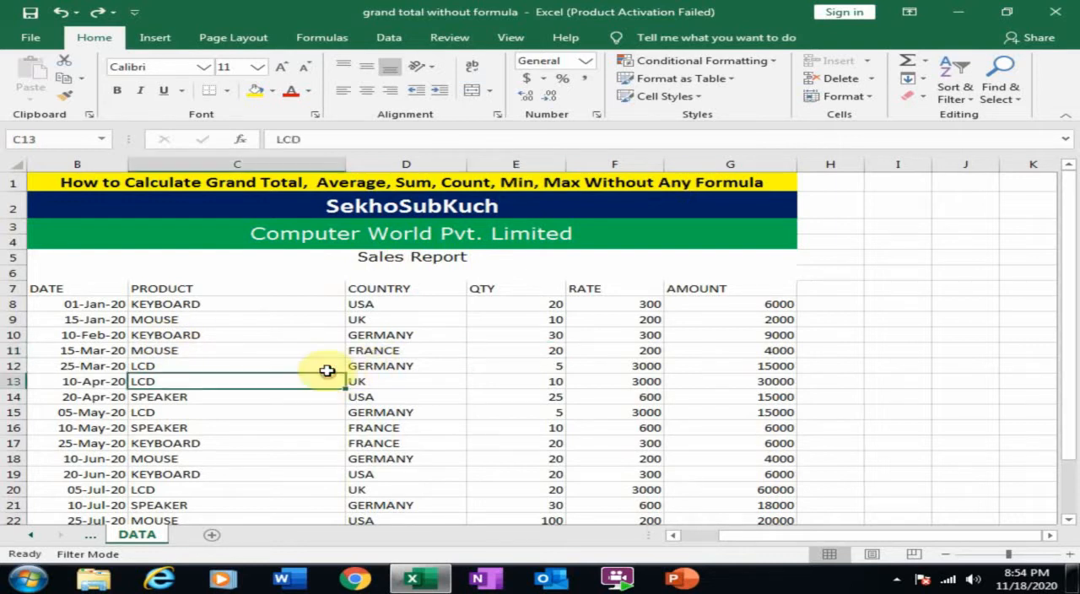
scroll(415, 350, "down", 1)
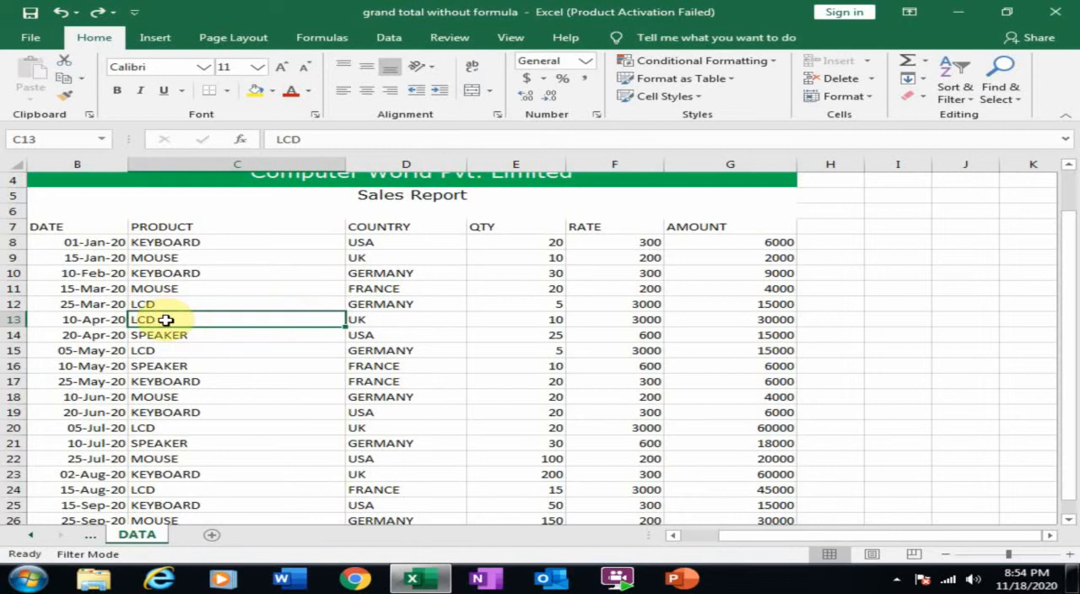
key("ctrl+t")
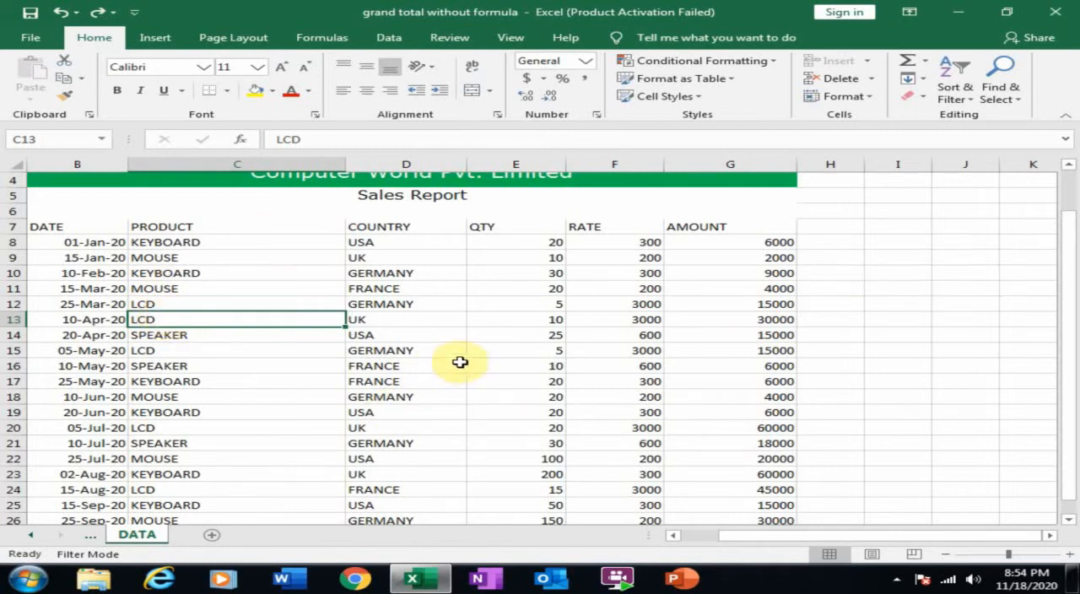
key("ctrl+t")
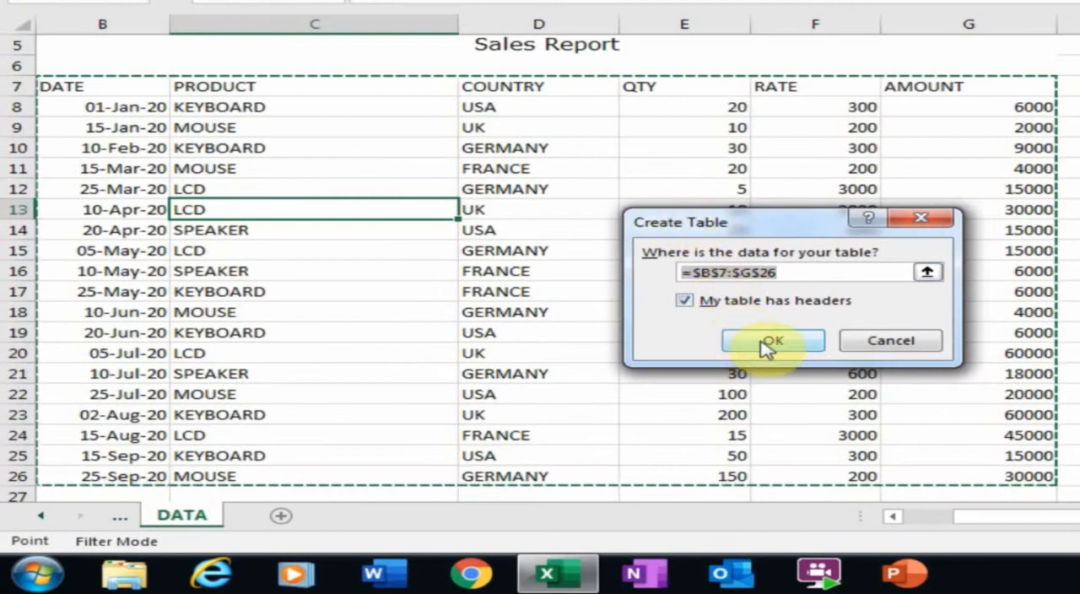
left_click(767, 342)
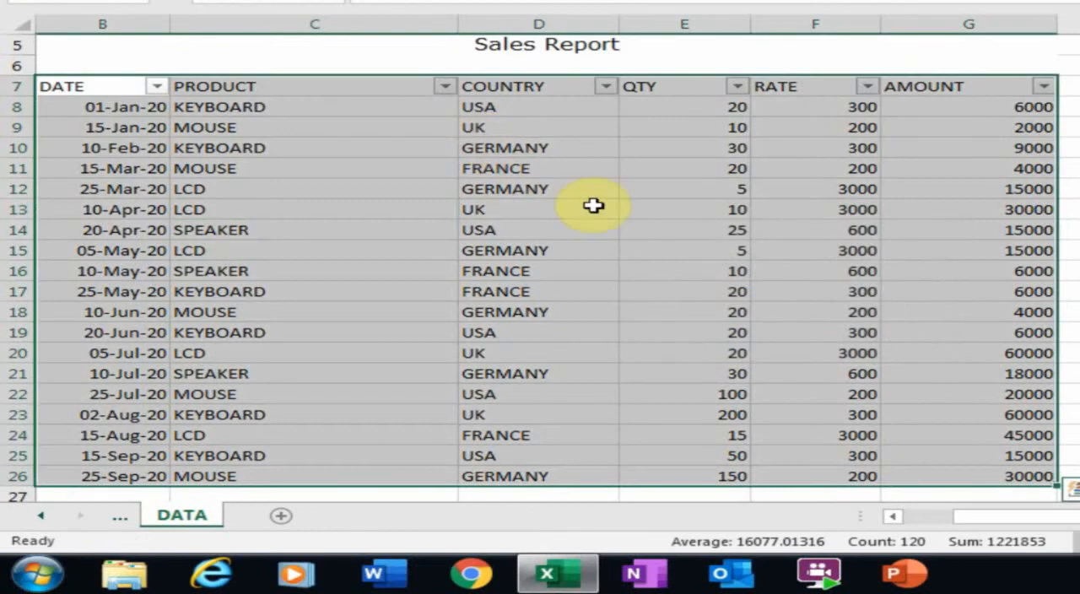
Apply the Blue, Table Style Light 13 style to the sales table.
left_click(533, 172)
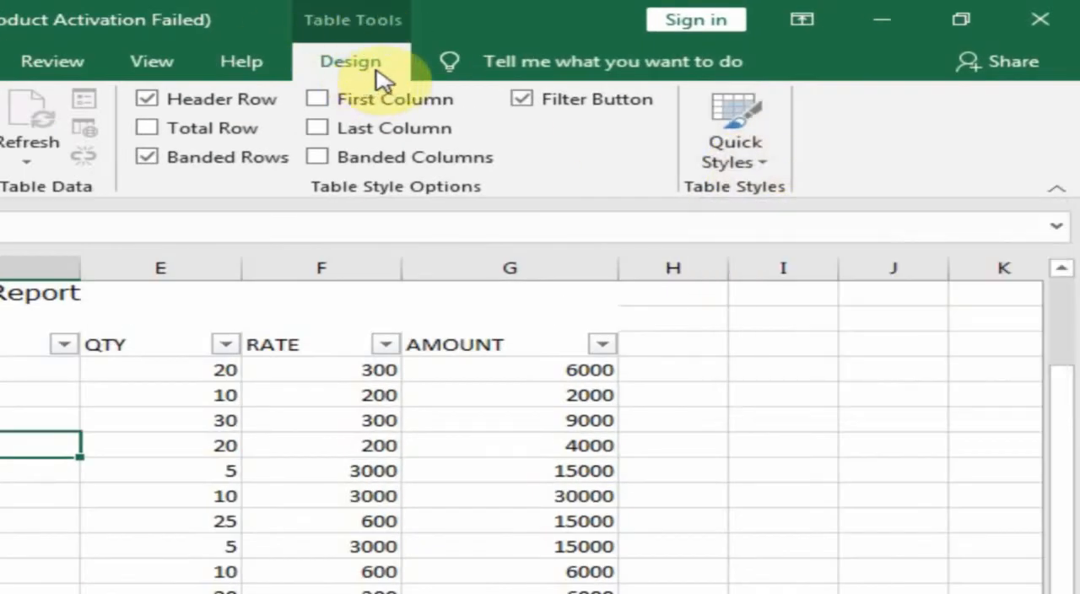
left_click(758, 165)
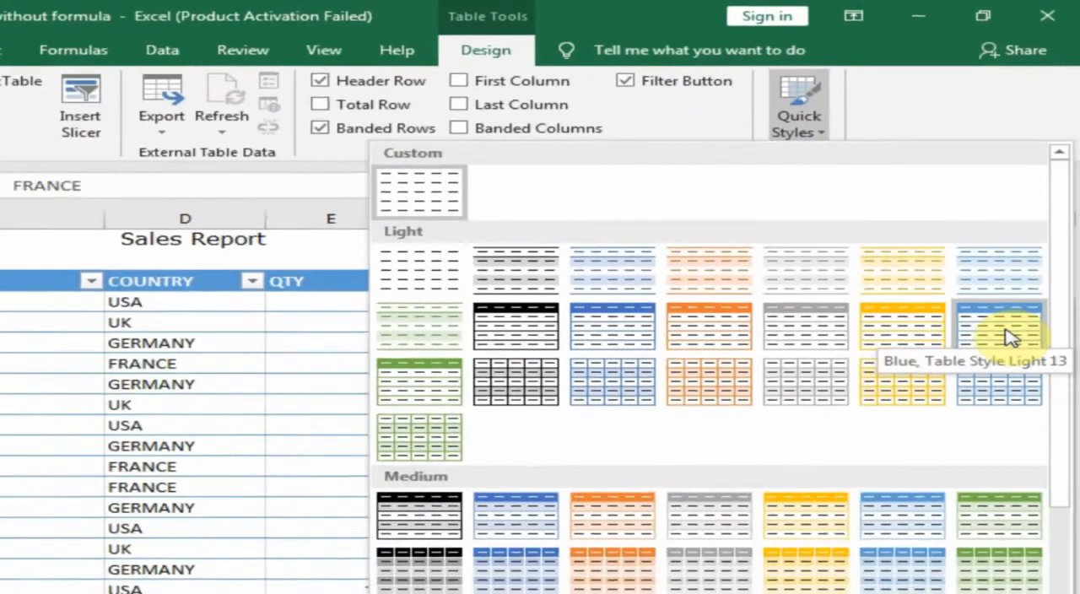
left_click(995, 413)
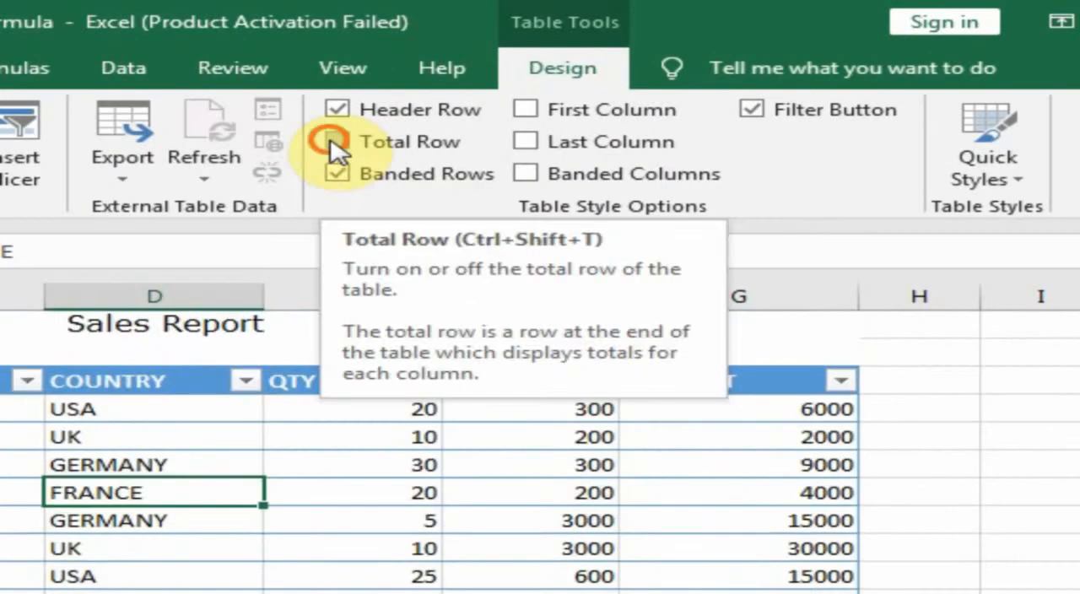
Add a total row to the end of the sales table.
left_click(335, 145)
scroll(633, 349, "down", 3)
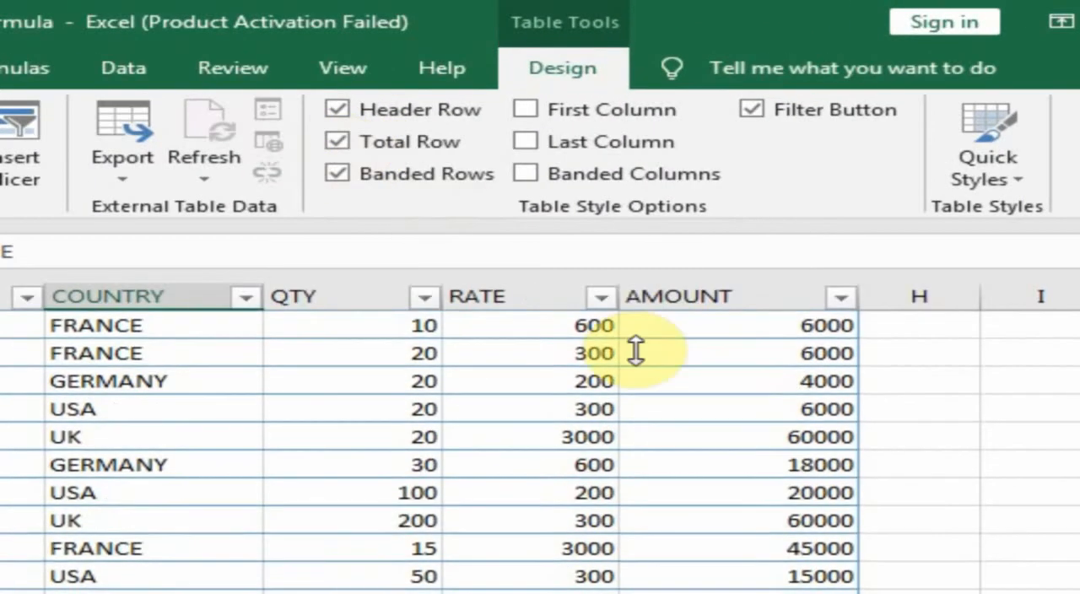
scroll(694, 514, "up", 2)
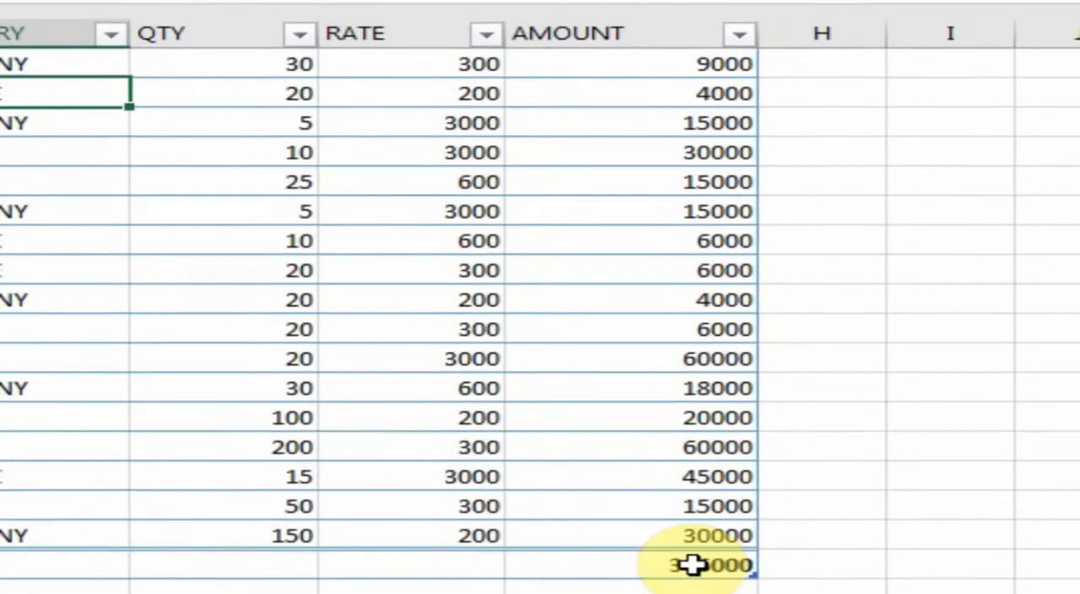
scroll(565, 537, "up", 2)
scroll(598, 287, "down", 1)
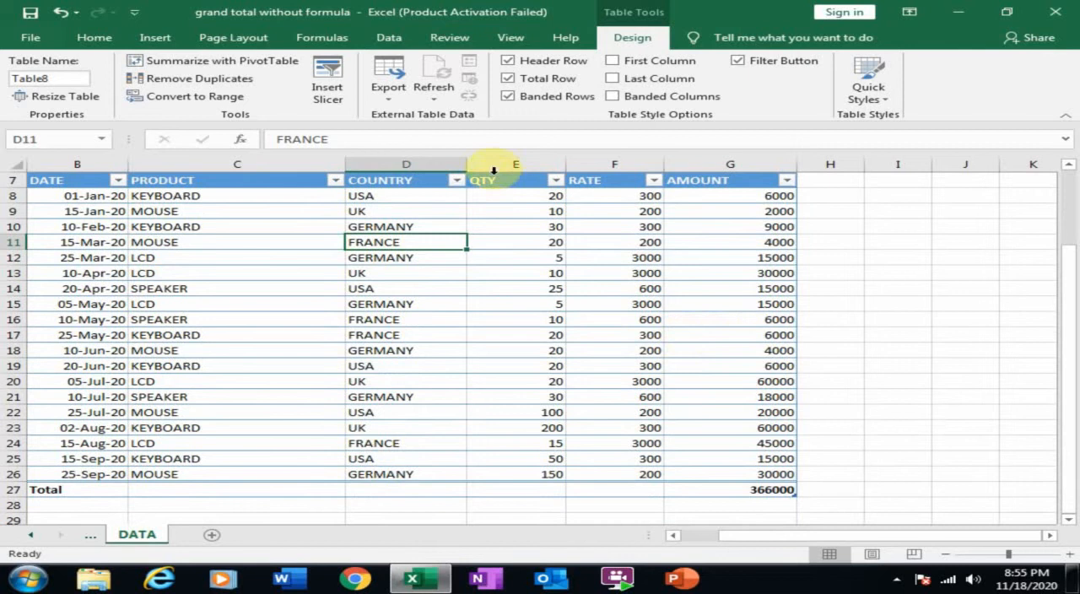
Set the QTY column's cell in the total row to the Average function.
left_click(544, 491)
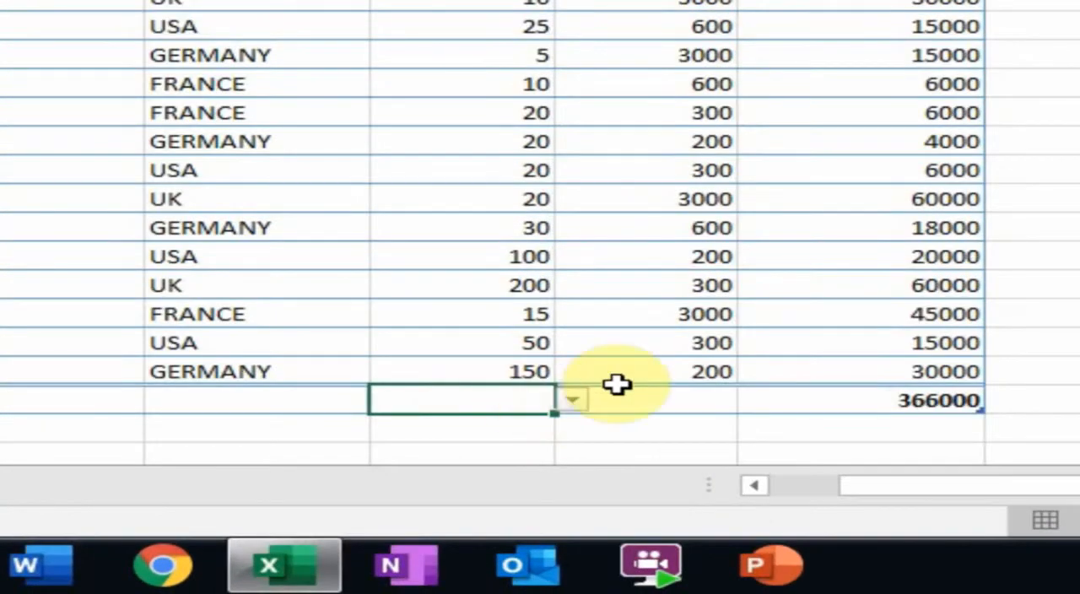
left_click(573, 403)
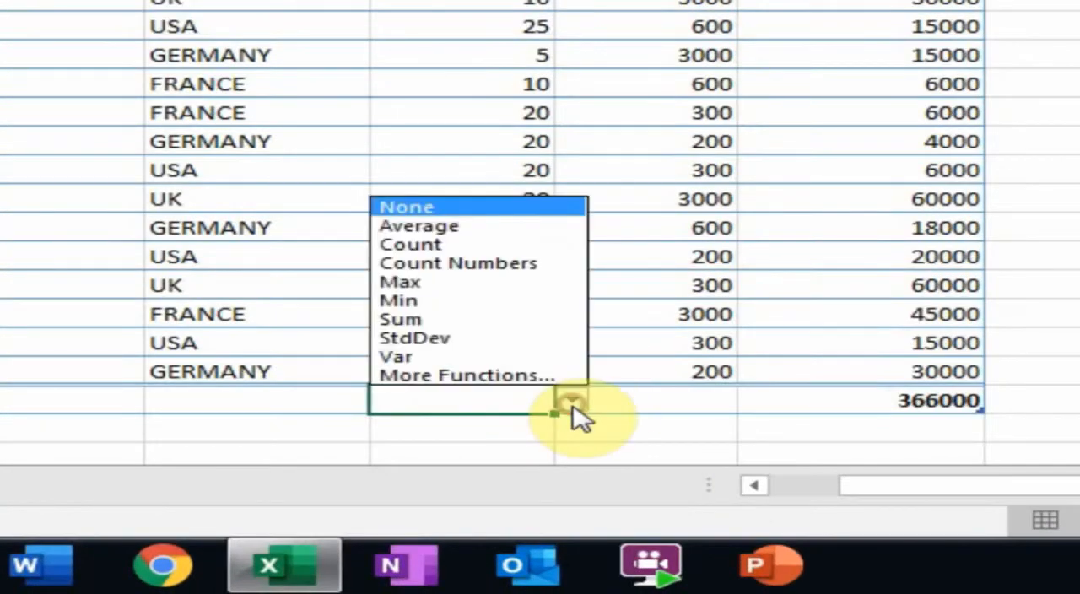
left_click(456, 228)
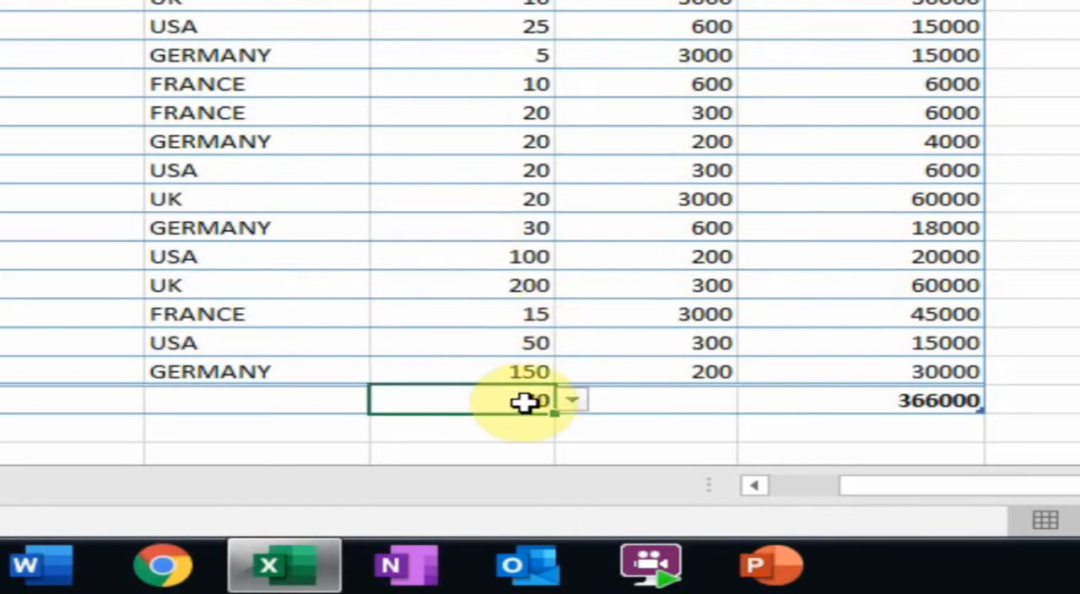
Try Count, Max and Min one after another as the function for the QTY total.
left_click(573, 403)
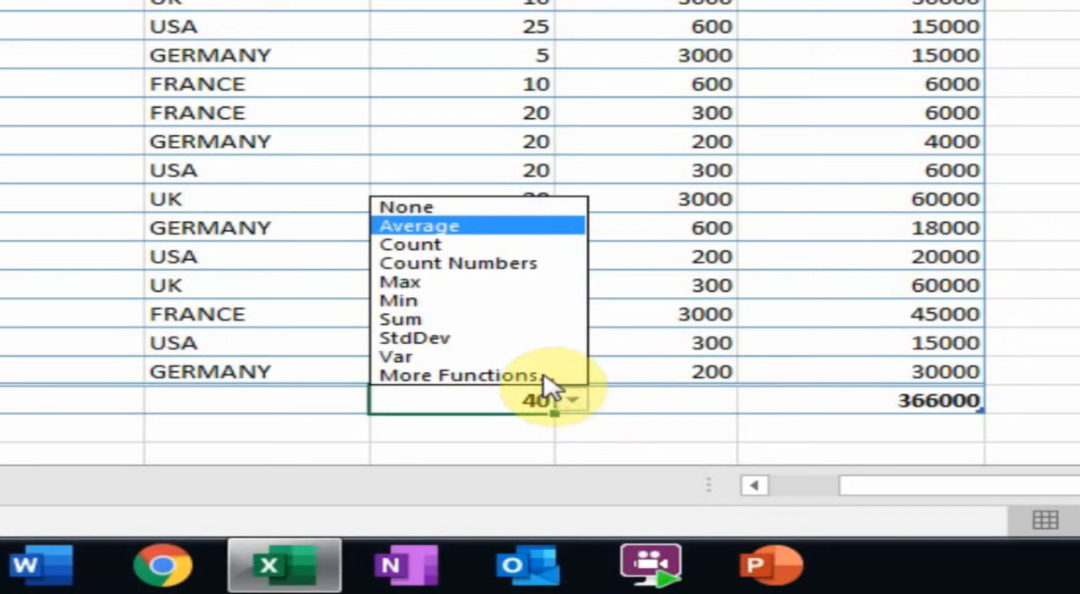
left_click(484, 245)
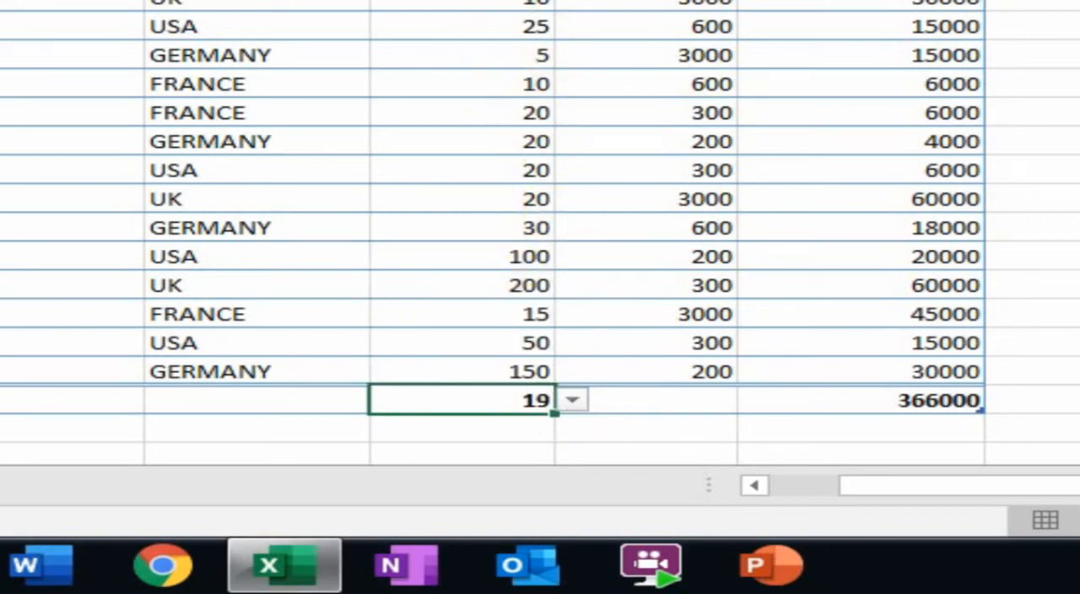
left_click(572, 402)
left_click(440, 286)
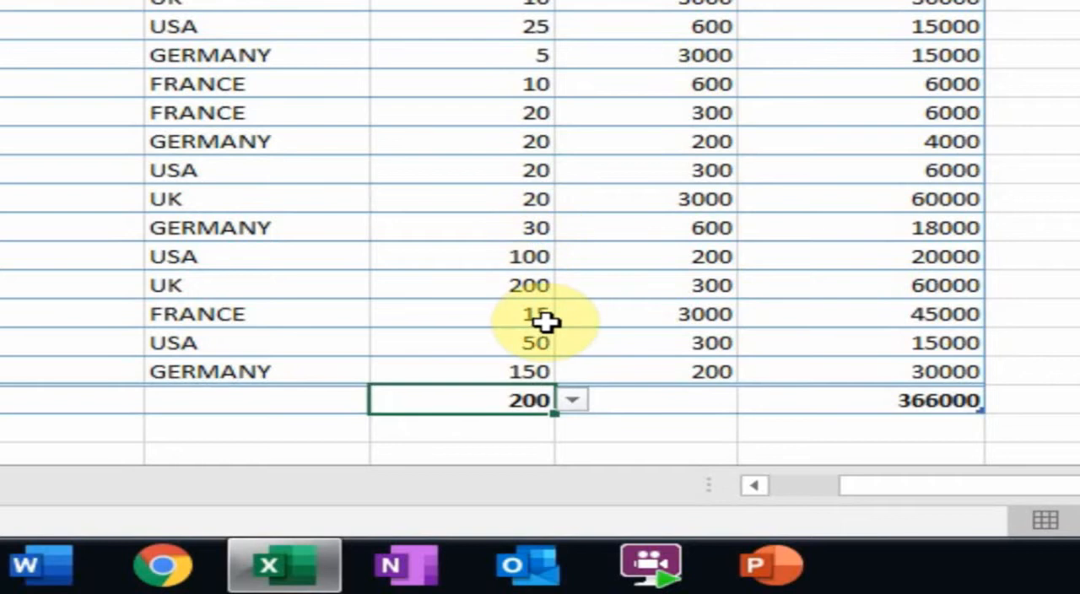
left_click(573, 403)
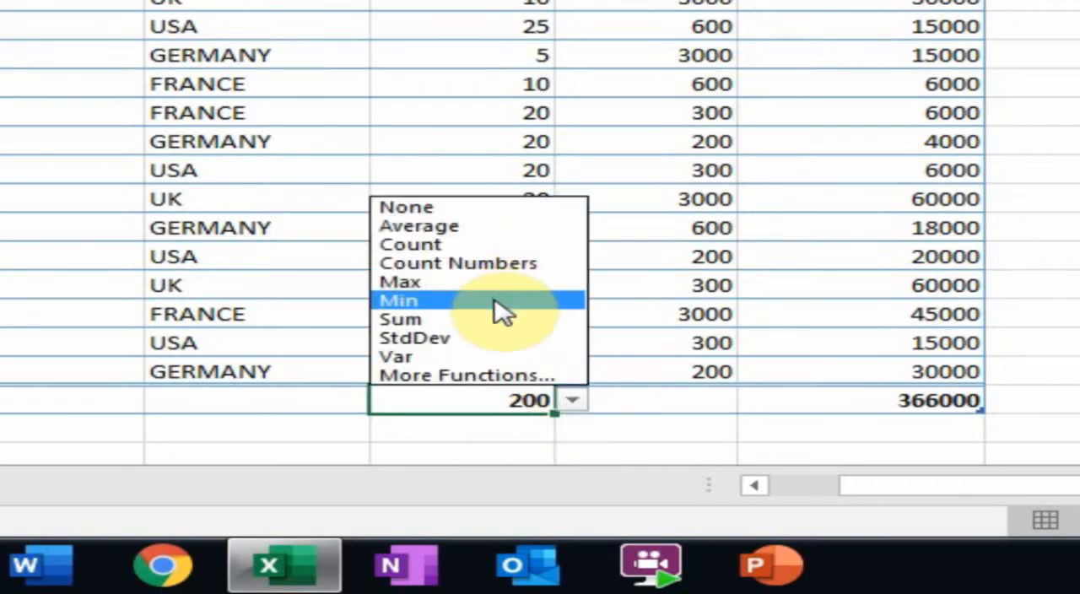
left_click(497, 301)
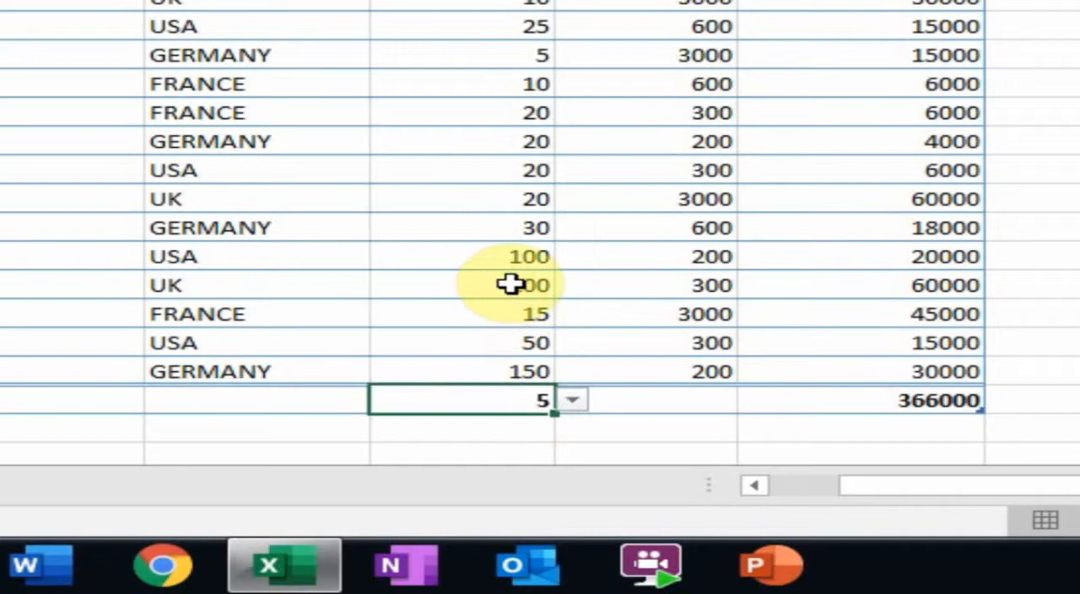
Switch the QTY total to Sum and return it to Average.
left_click(574, 401)
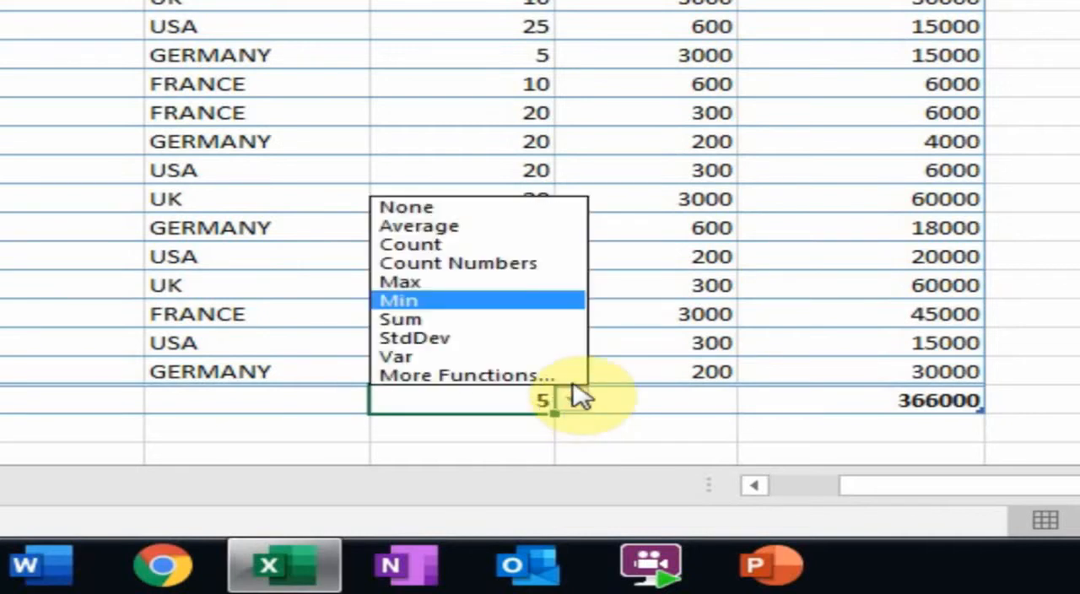
left_click(460, 321)
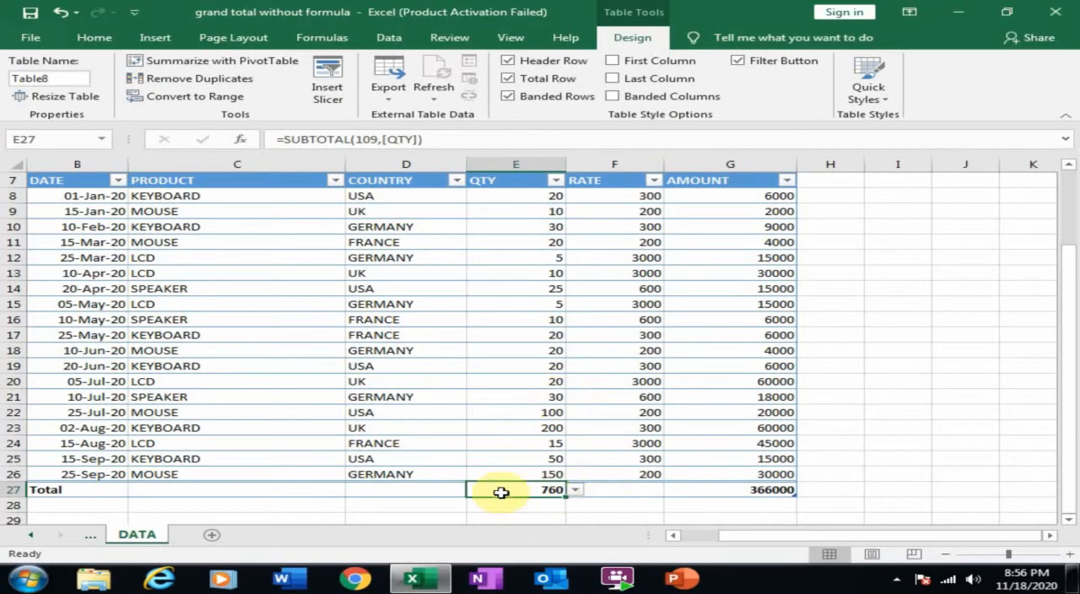
left_click(574, 489)
left_click(520, 399)
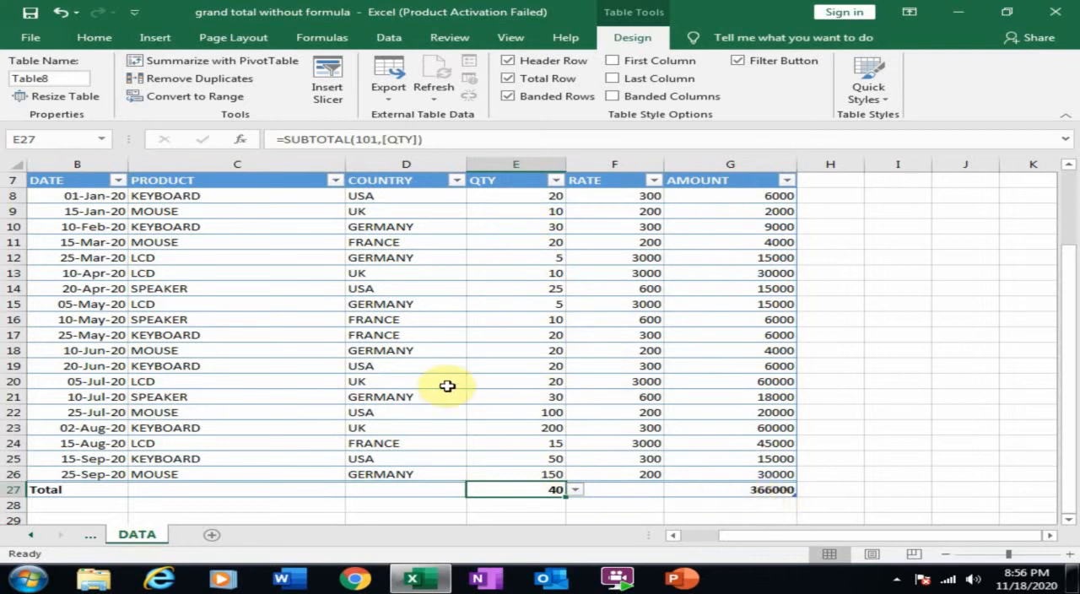
Filter the COUNTRY column to FRANCE only and select the AMOUNT total.
left_click(457, 181)
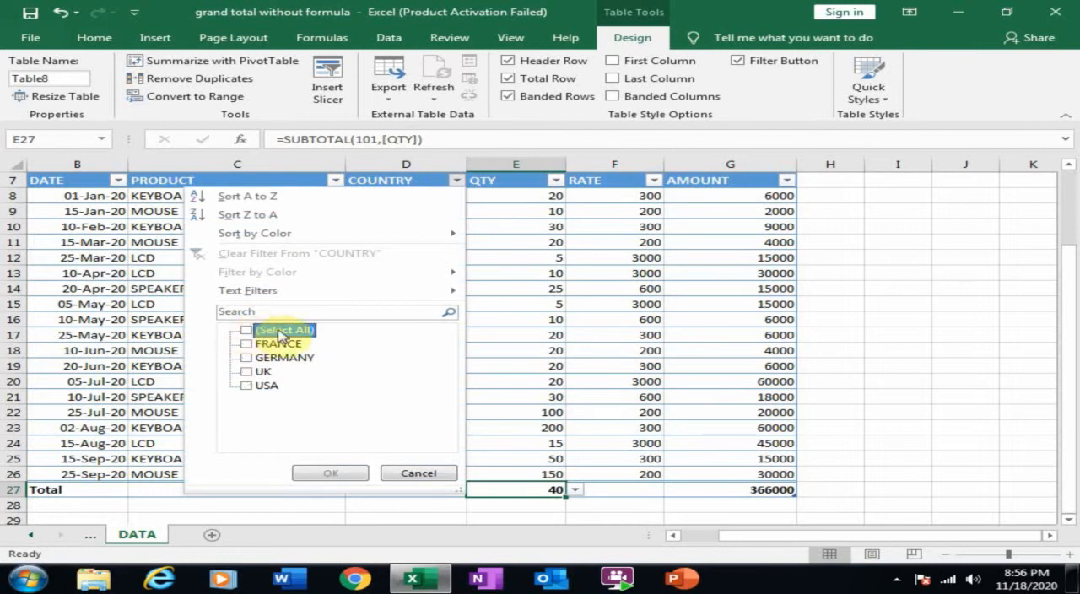
left_click(246, 344)
left_click(331, 473)
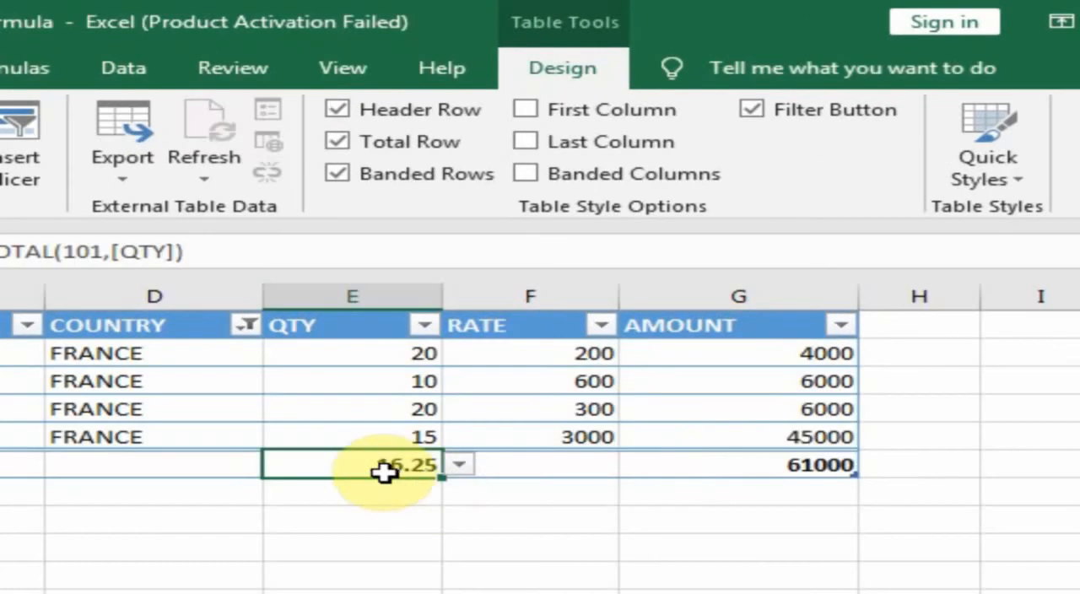
left_click(806, 469)
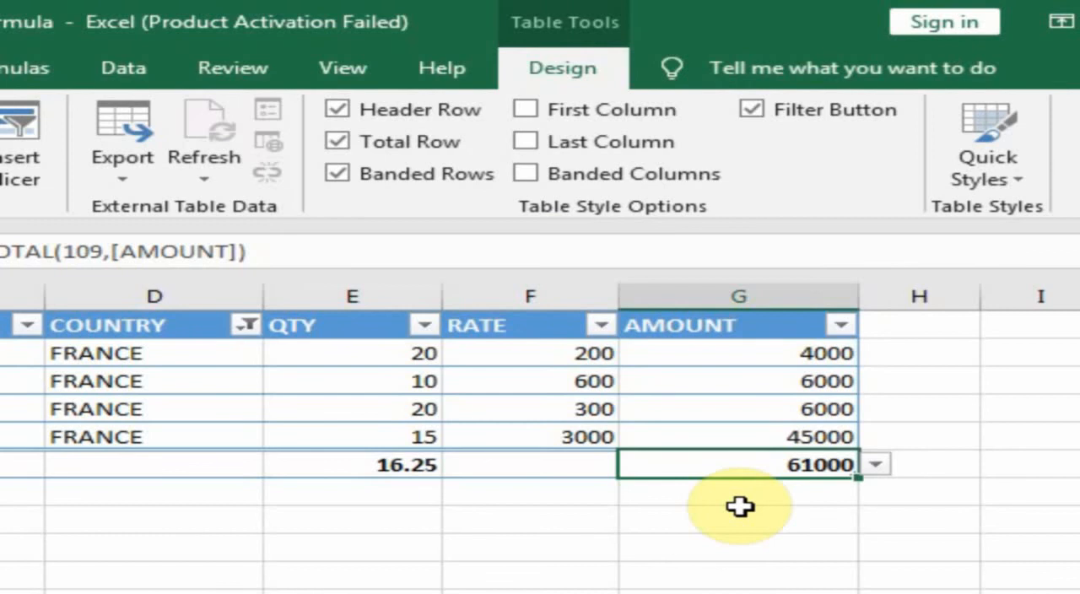
Clear the filter from the COUNTRY column and select a QTY cell inside the table.
left_click(246, 326)
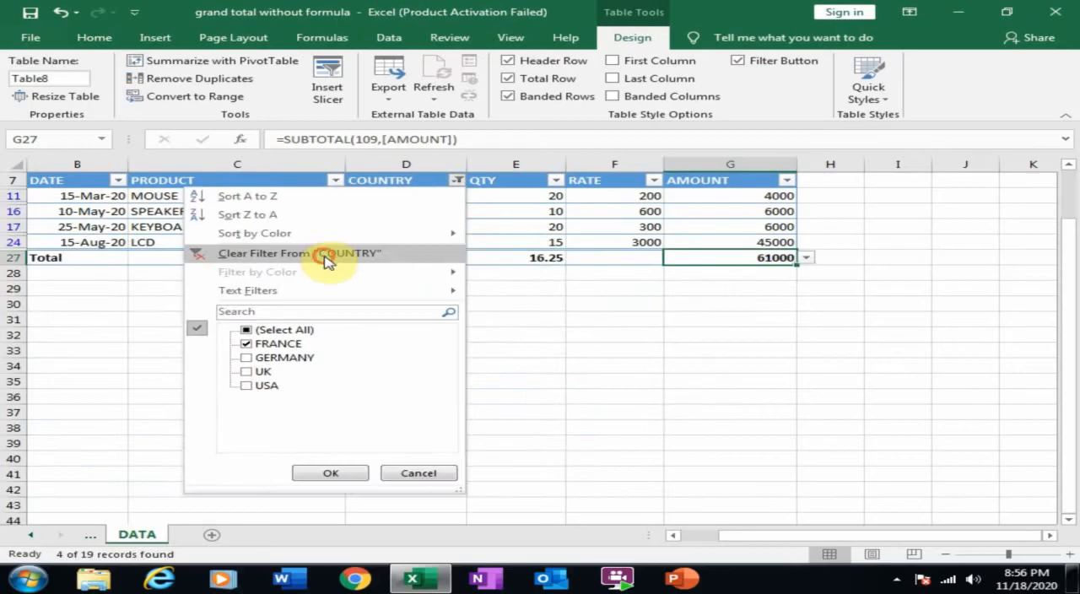
left_click(266, 288)
left_click(536, 307)
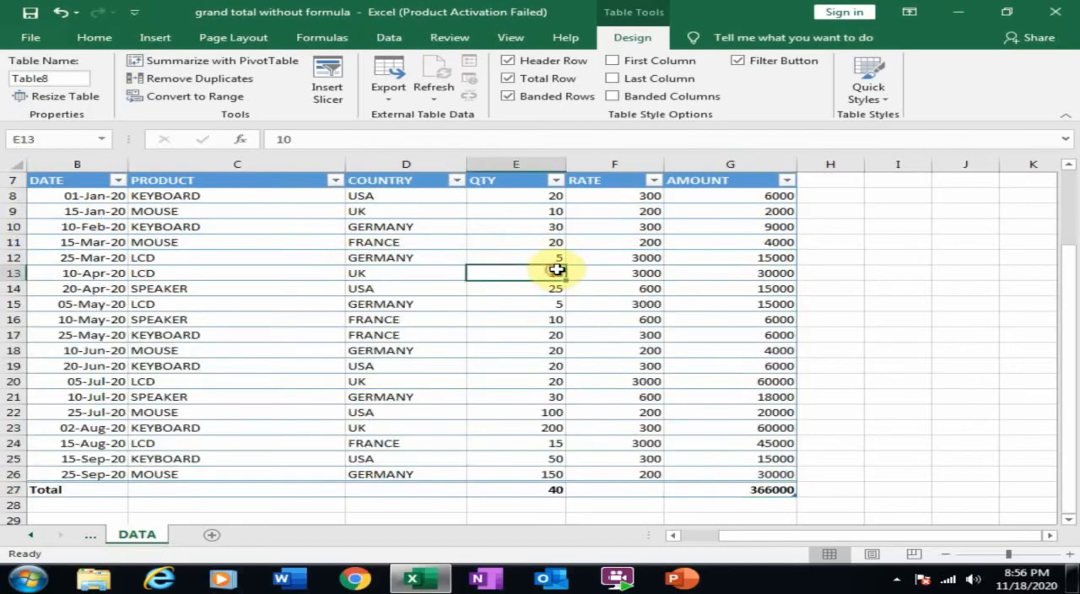
scroll(597, 269, "up", 2)
scroll(598, 269, "down", 2)
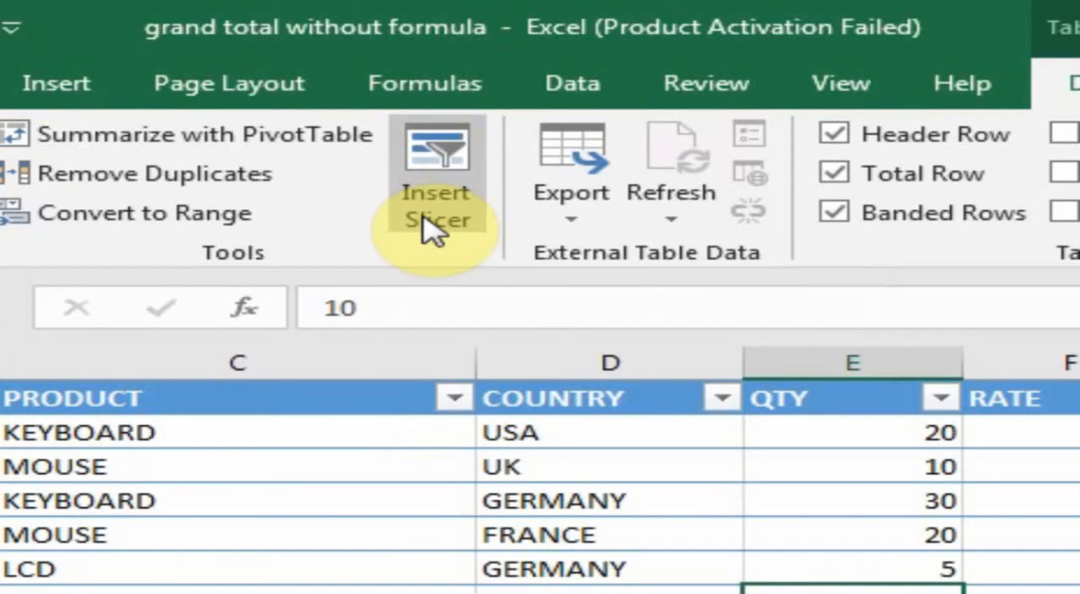
Insert slicers for the PRODUCT and COUNTRY fields of the table.
left_click(326, 99)
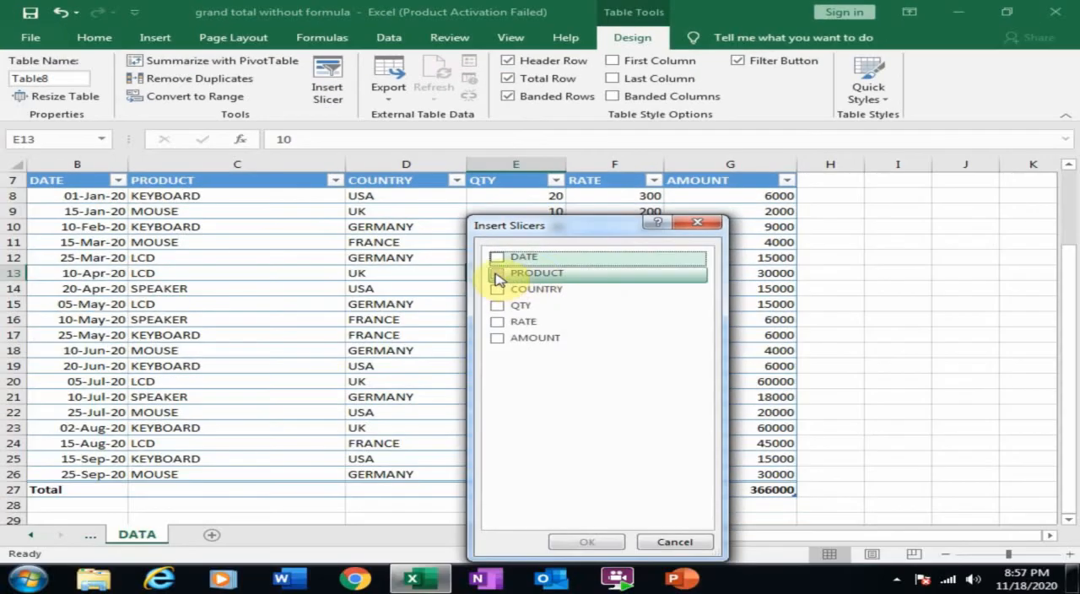
left_click(497, 275)
left_click(497, 290)
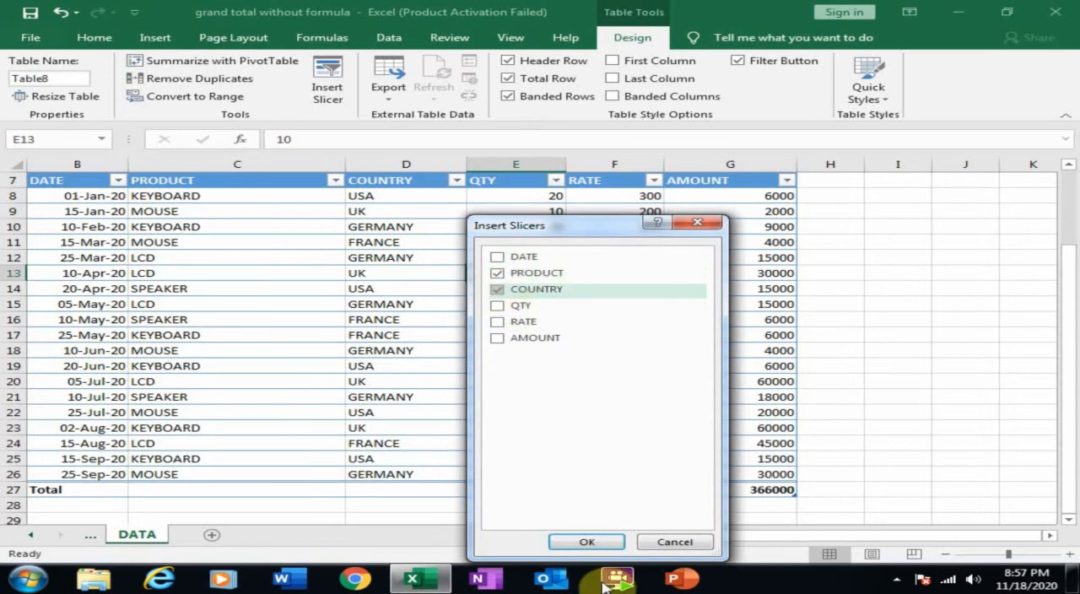
left_click(588, 543)
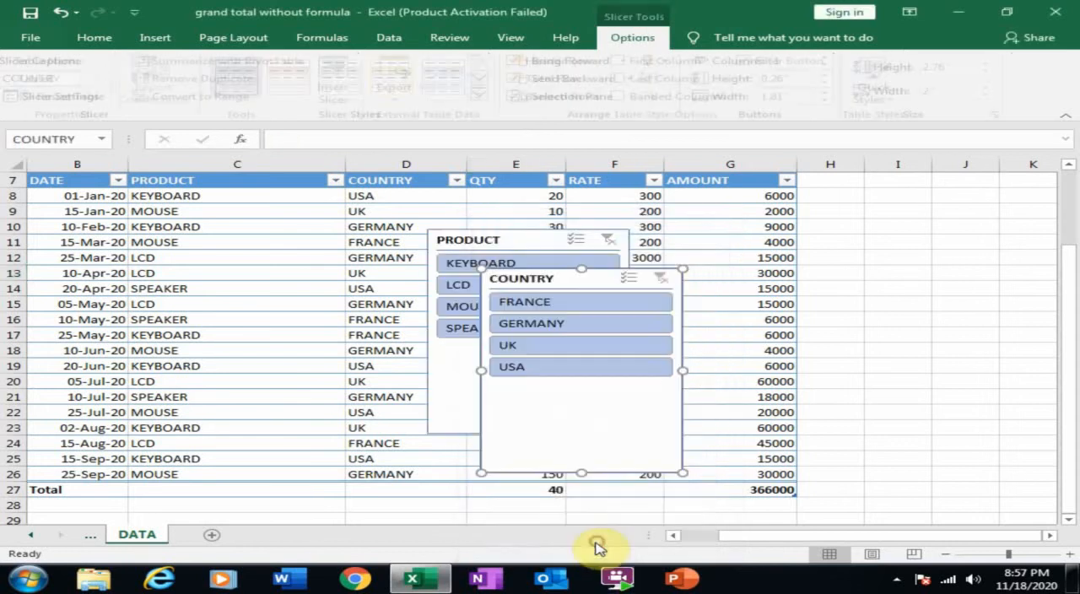
Place the COUNTRY slicer above the PRODUCT slicer beside the table over columns H to K, shortening each to about 1.54" high.
left_click_drag(619, 278, 900, 200)
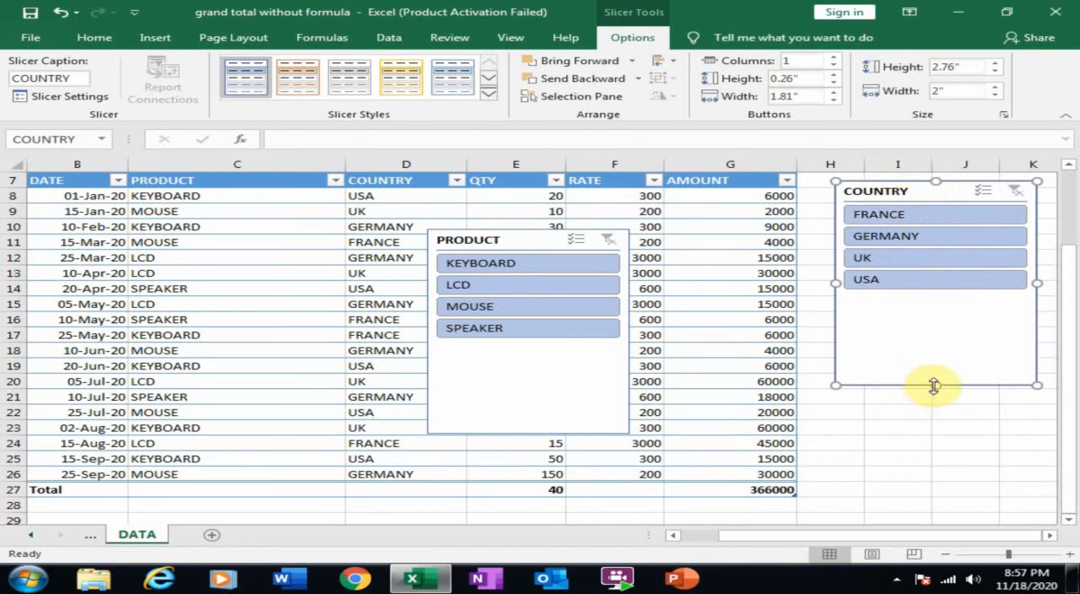
left_click_drag(934, 385, 931, 294)
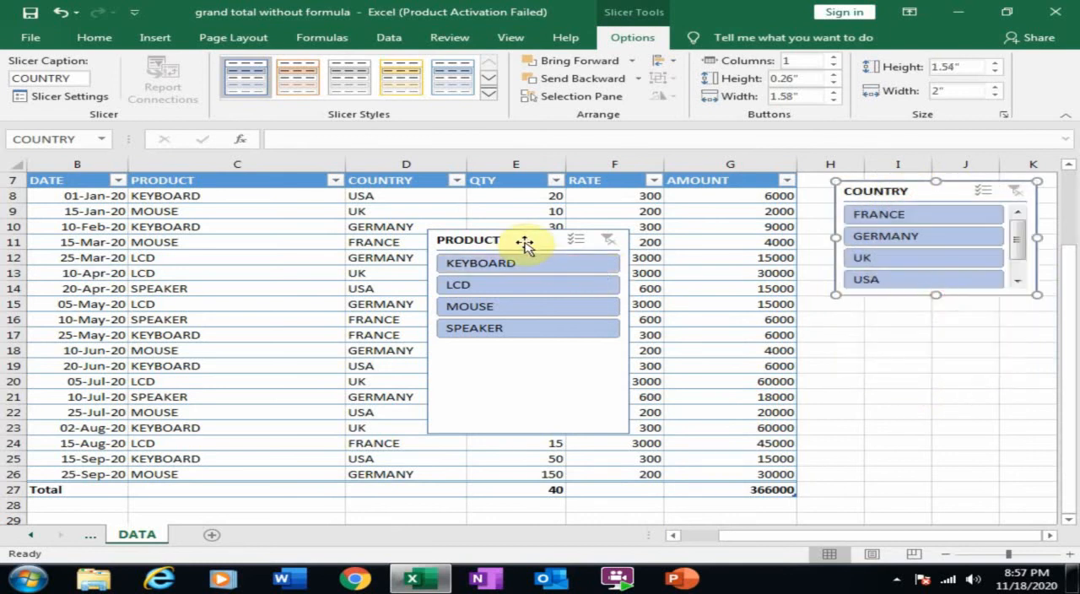
left_click_drag(524, 244, 933, 317)
left_click_drag(933, 509, 946, 420)
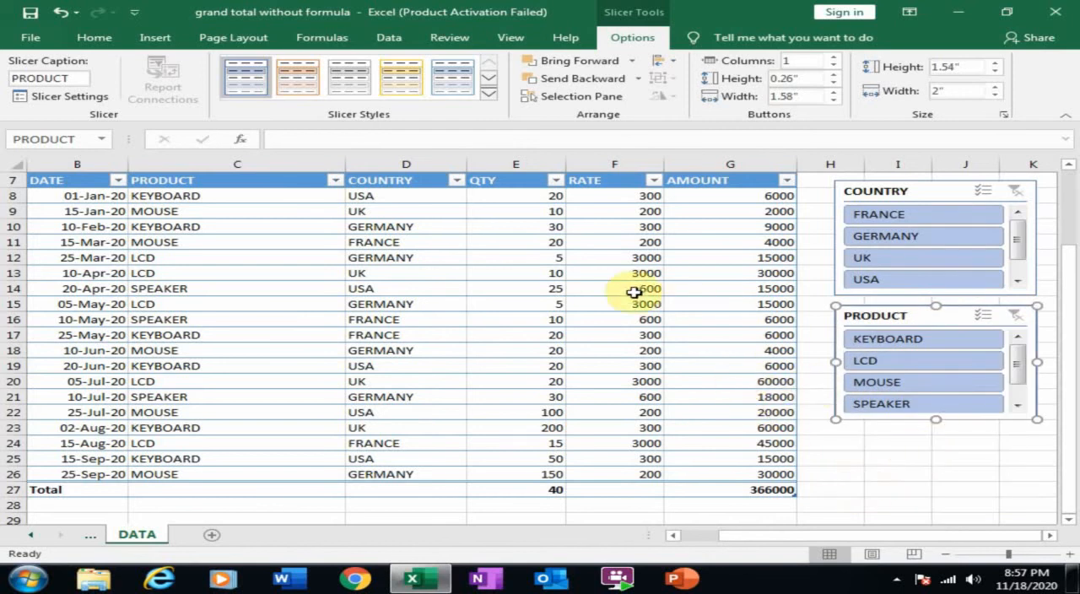
Filter the table to FRANCE using the COUNTRY slicer.
left_click(907, 219)
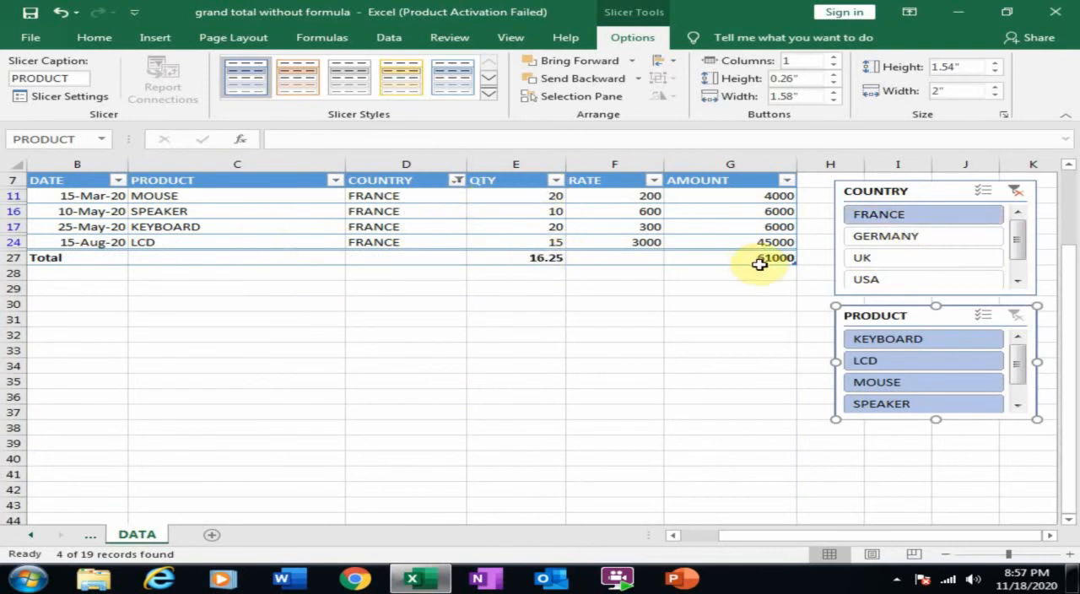
Filter the table to GERMANY and then to UK using the COUNTRY slicer, and clear that slicer's filter.
left_click(863, 237)
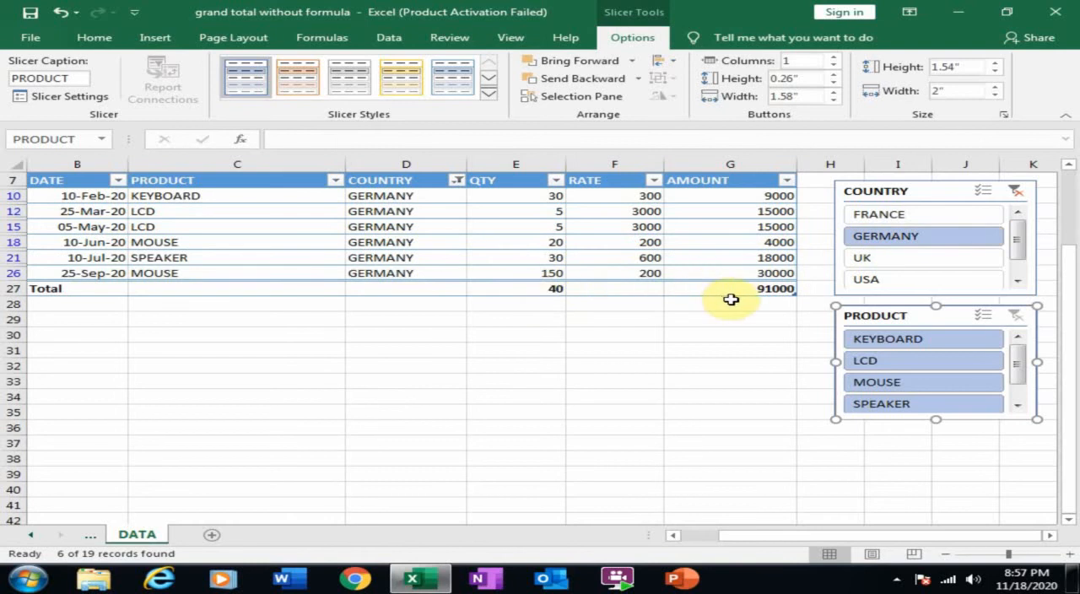
left_click(876, 265)
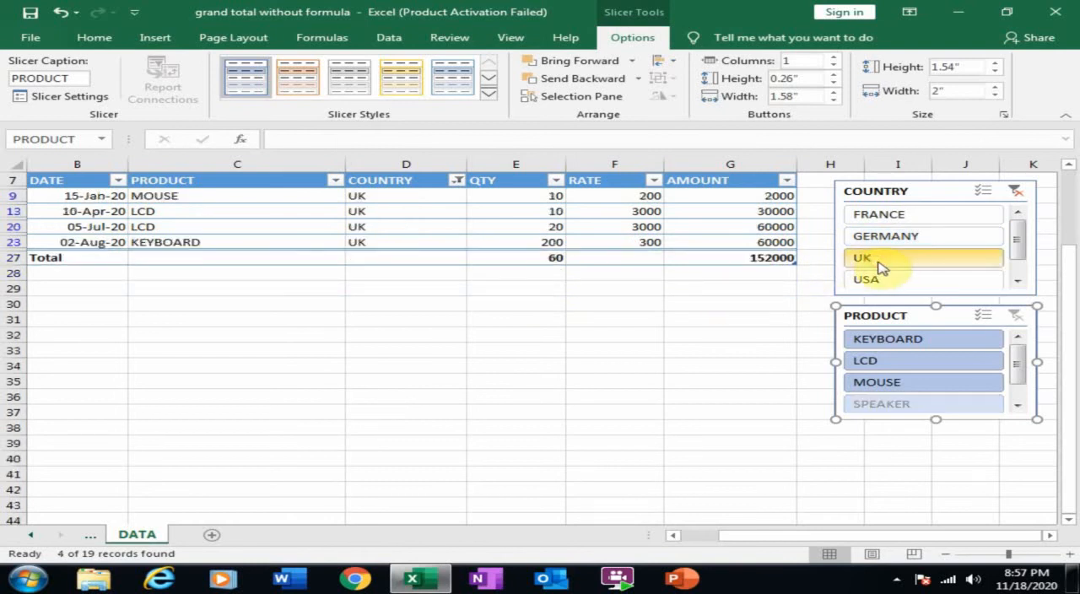
left_click(1017, 191)
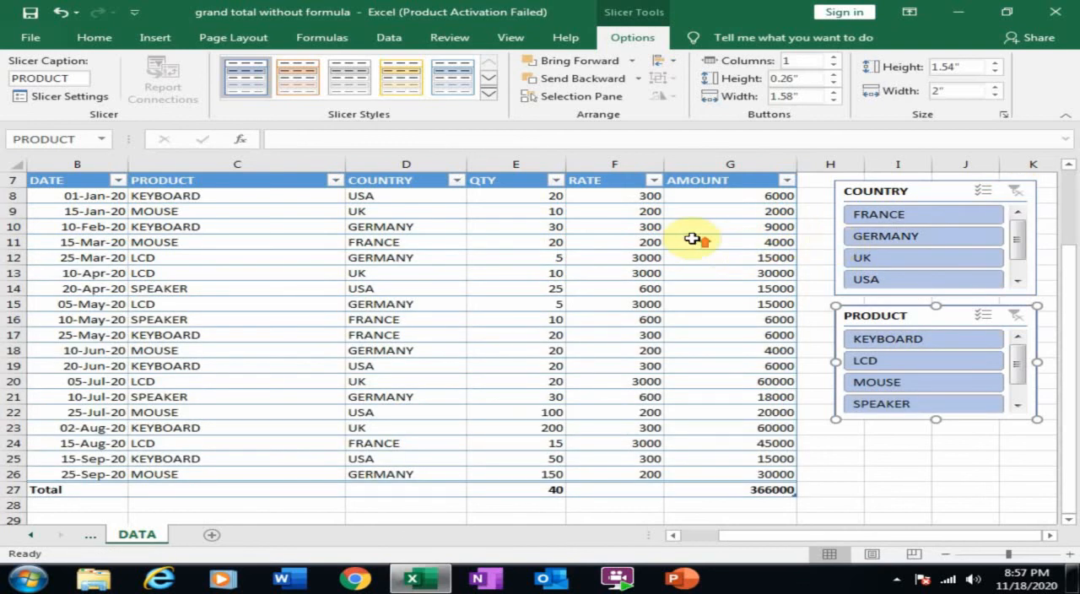
Filter the table to KEYBOARD, LCD and MOUSE in turn using the PRODUCT slicer, clear its filter and select cell D13.
scroll(692, 239, "down", 1)
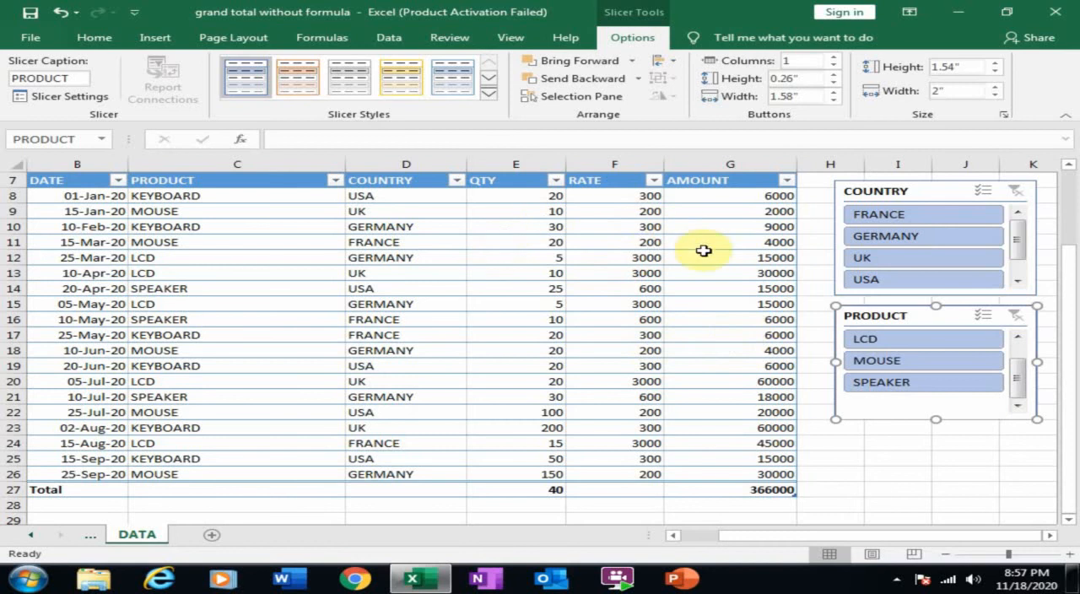
scroll(703, 251, "up", 1)
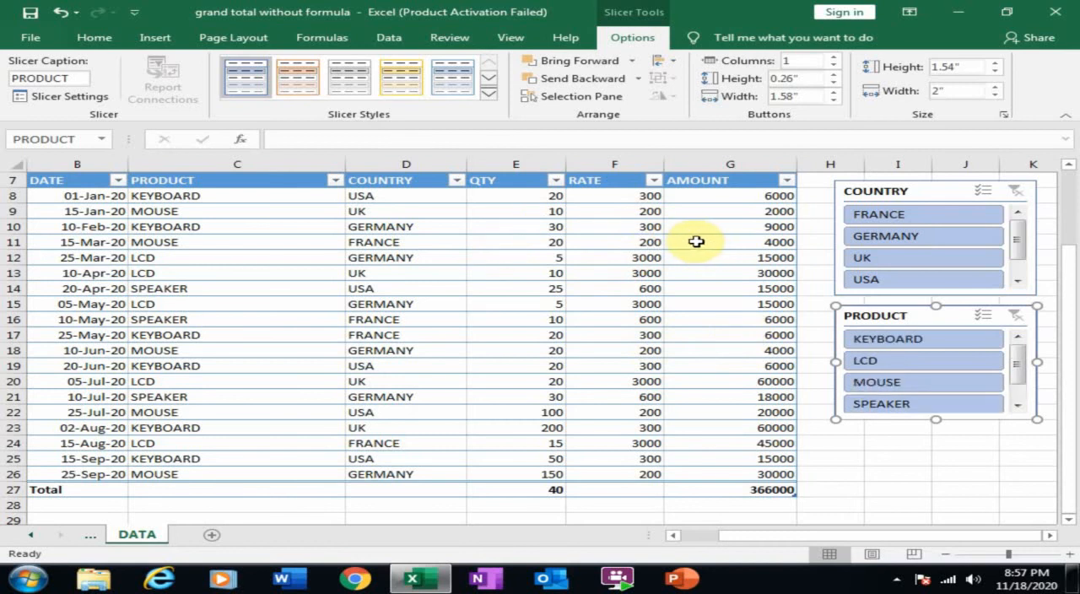
left_click(887, 339)
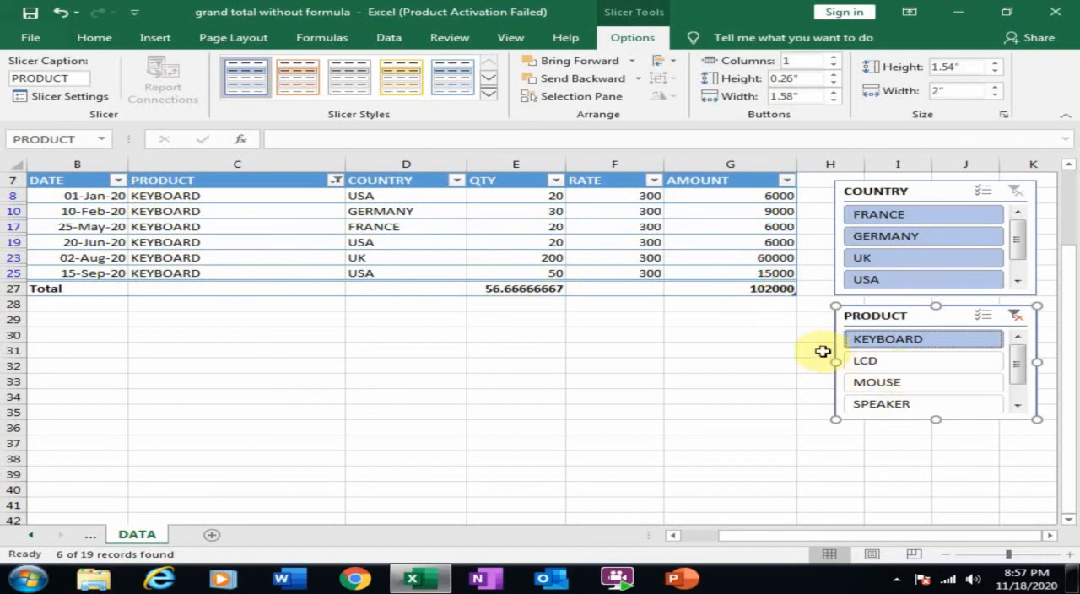
left_click(864, 363)
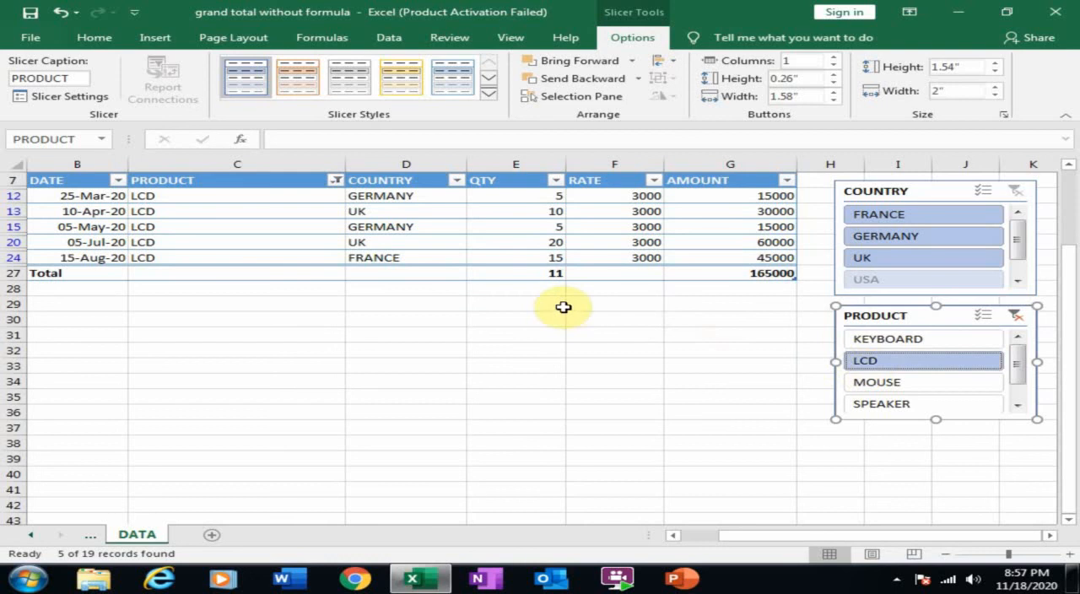
left_click(898, 384)
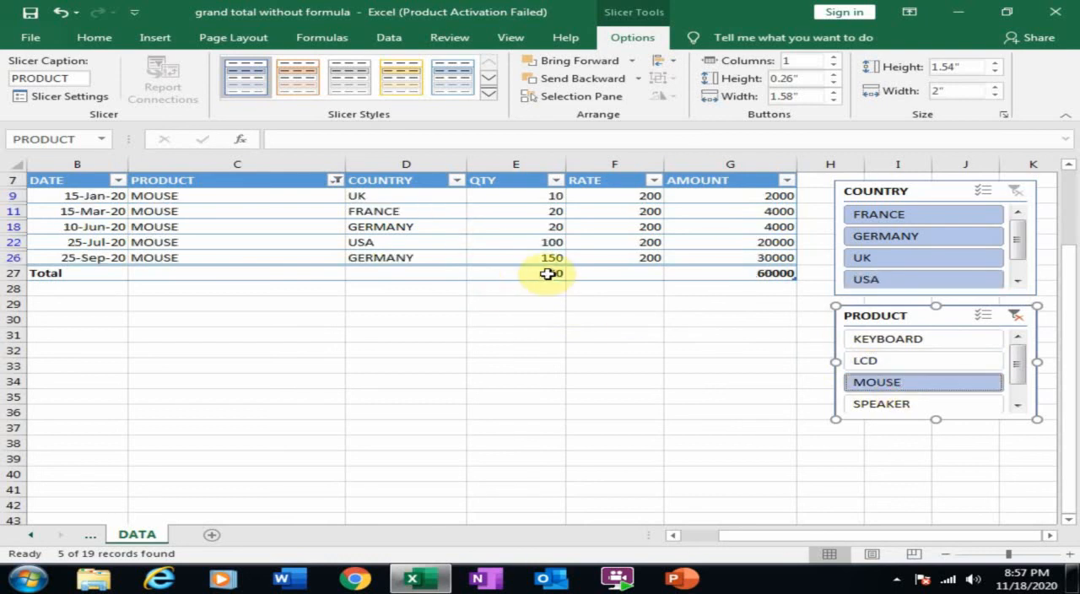
left_click(1016, 314)
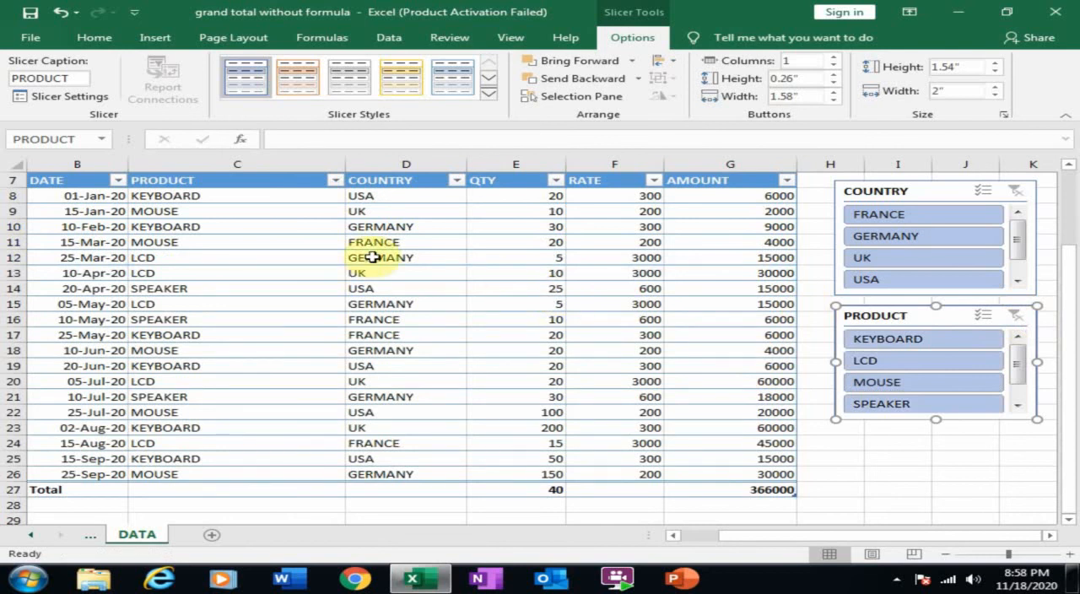
left_click(419, 268)
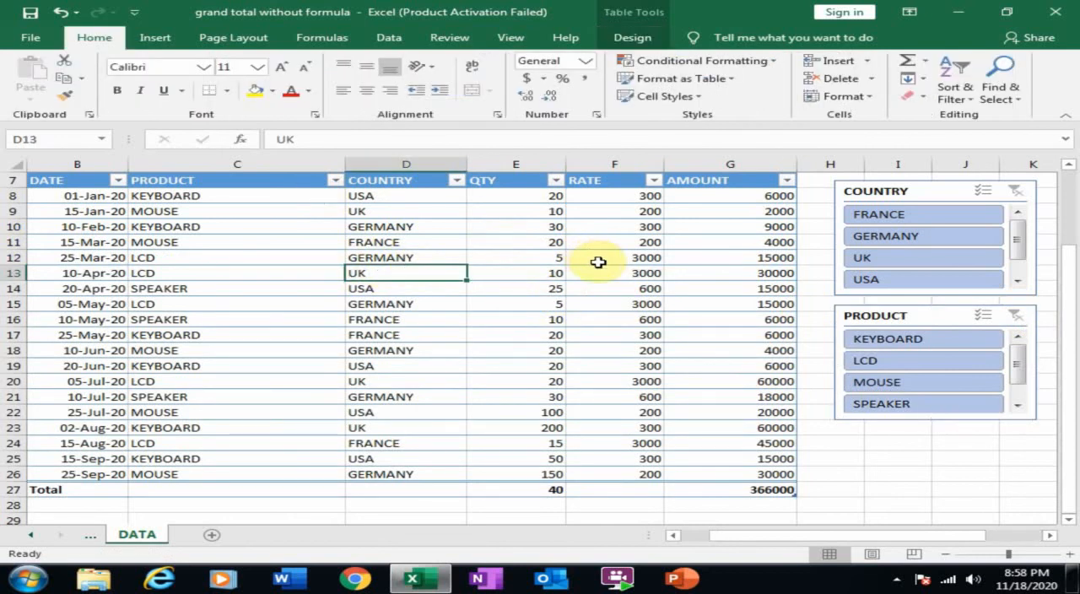